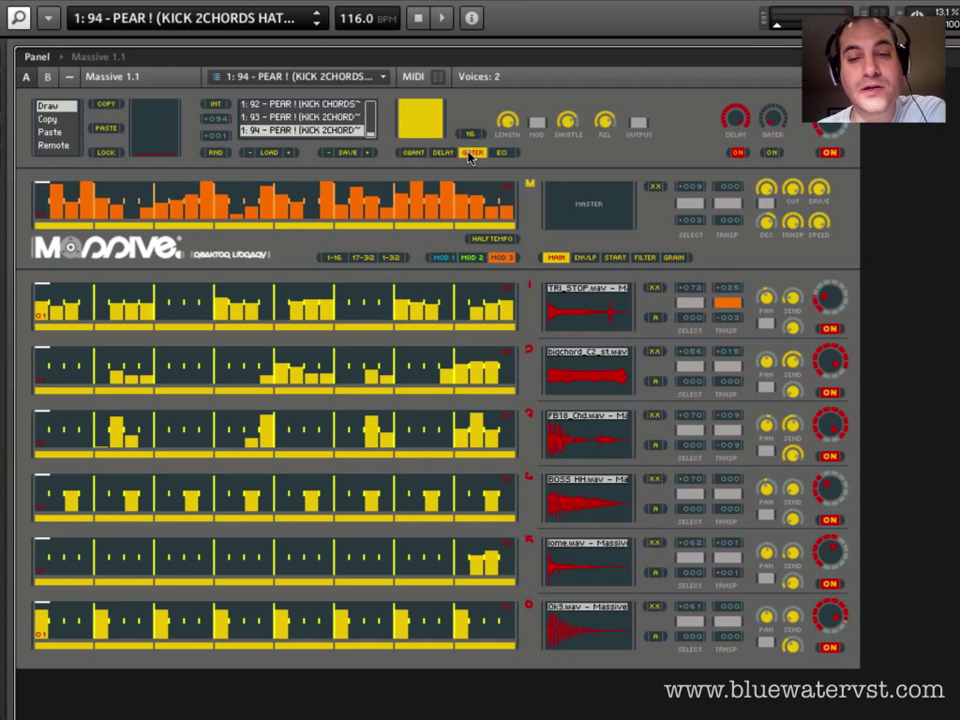
Show the GATER settings and turn its LENGTH knob down slightly to shorten the gate.
click(468, 154)
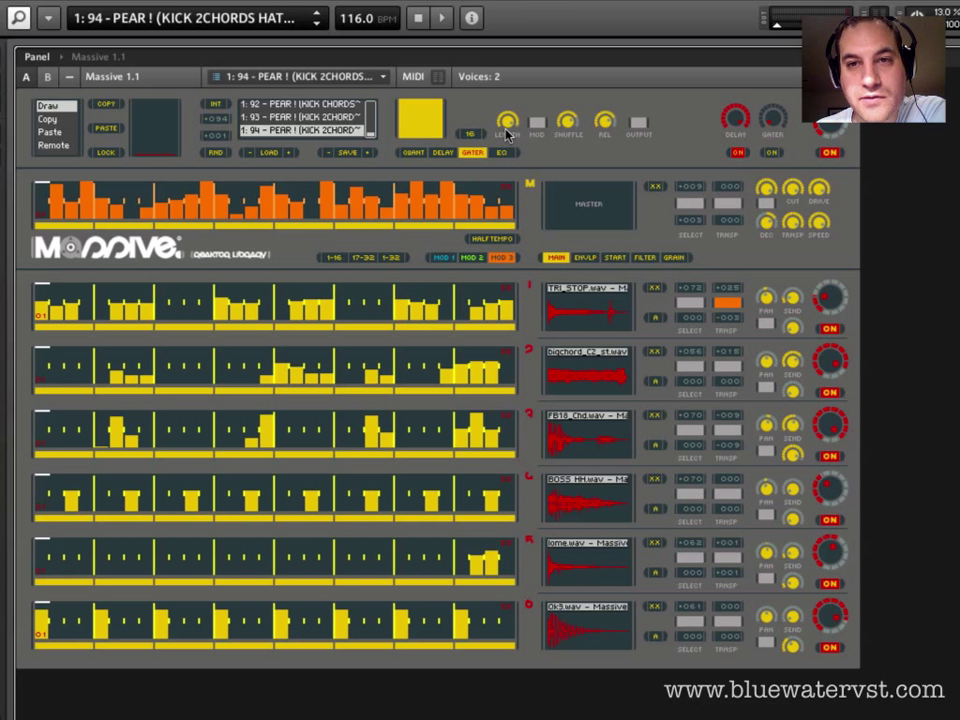
mouse_move(507, 124)
mouse_down()
mouse_move(508, 247)
mouse_move(508, 122)
mouse_up()
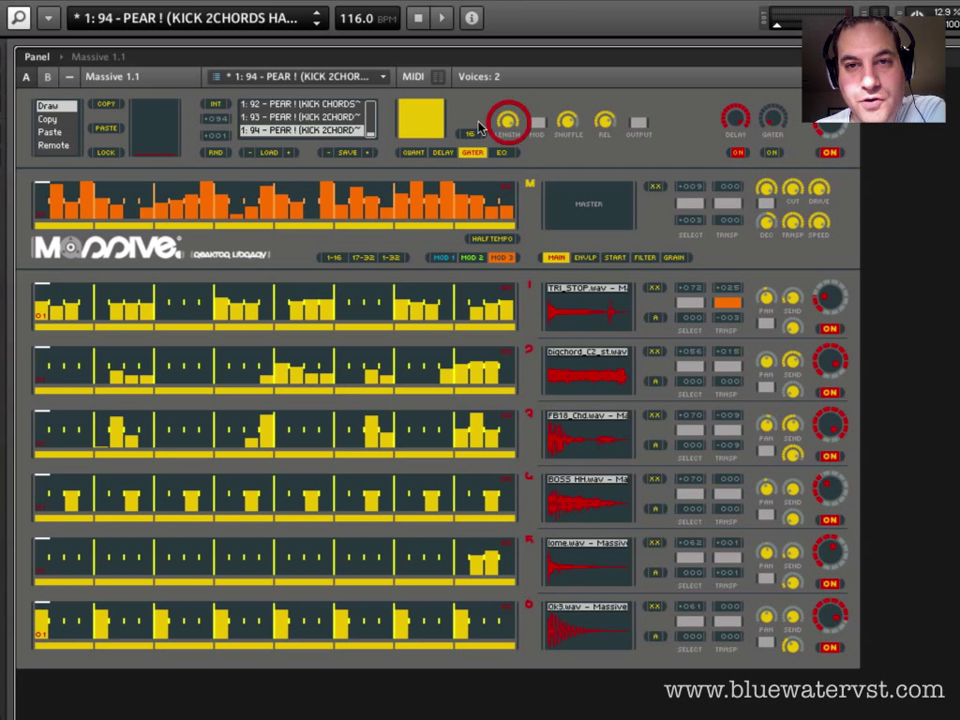
Turn the gate OUTPUT option and the Delay off, and switch the Gater on.
click(638, 125)
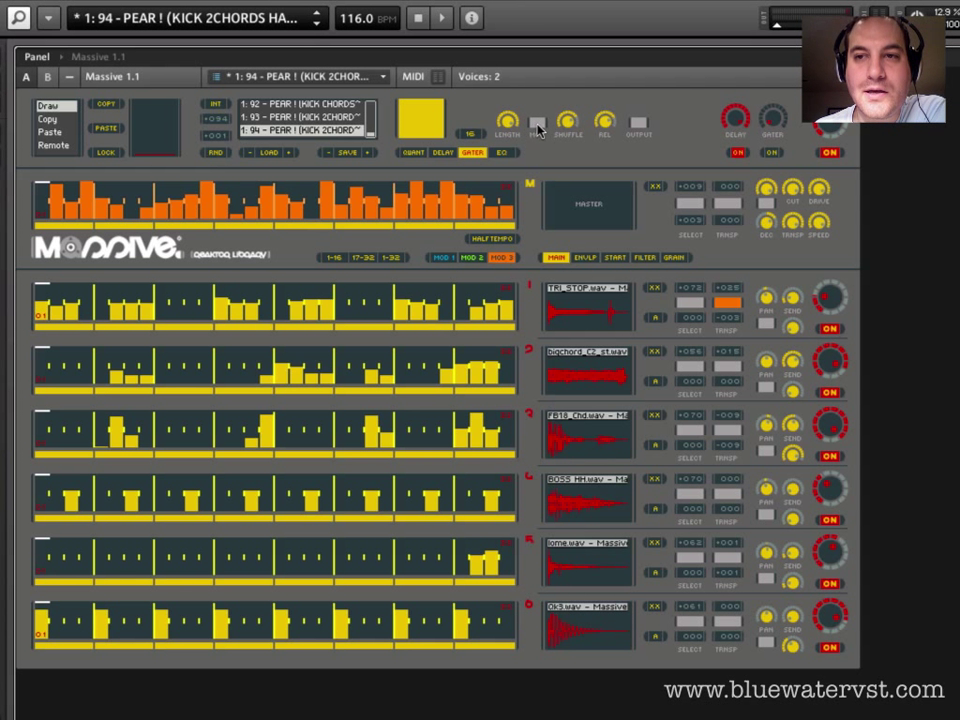
click(738, 154)
click(771, 153)
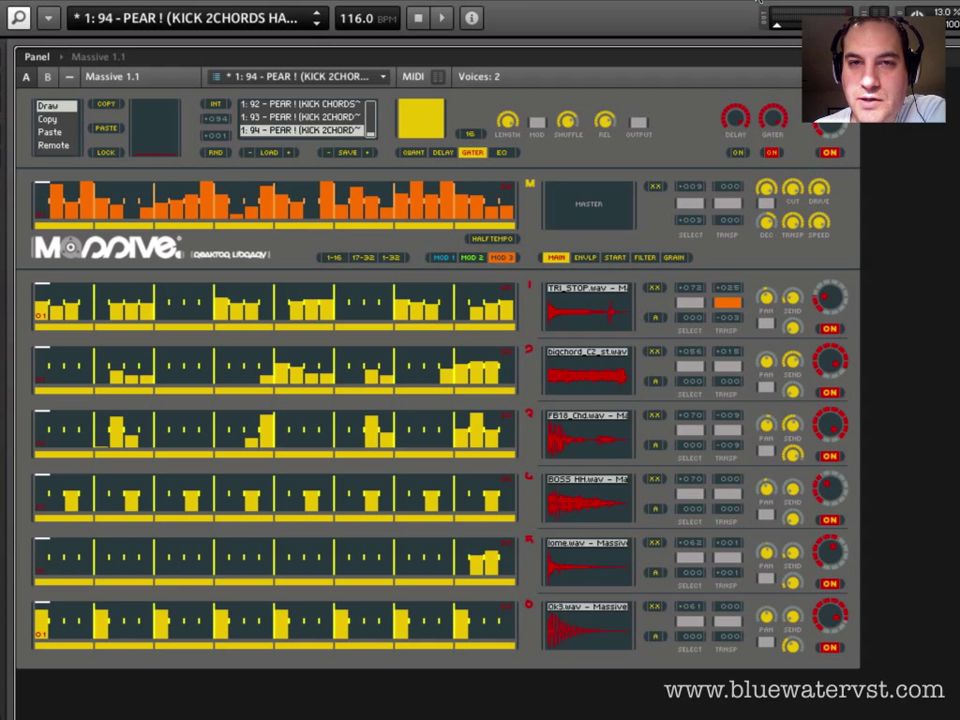
Mute sample tracks 1, 2, 3, 4 and 5 so only track 6 plays.
click(829, 328)
click(829, 392)
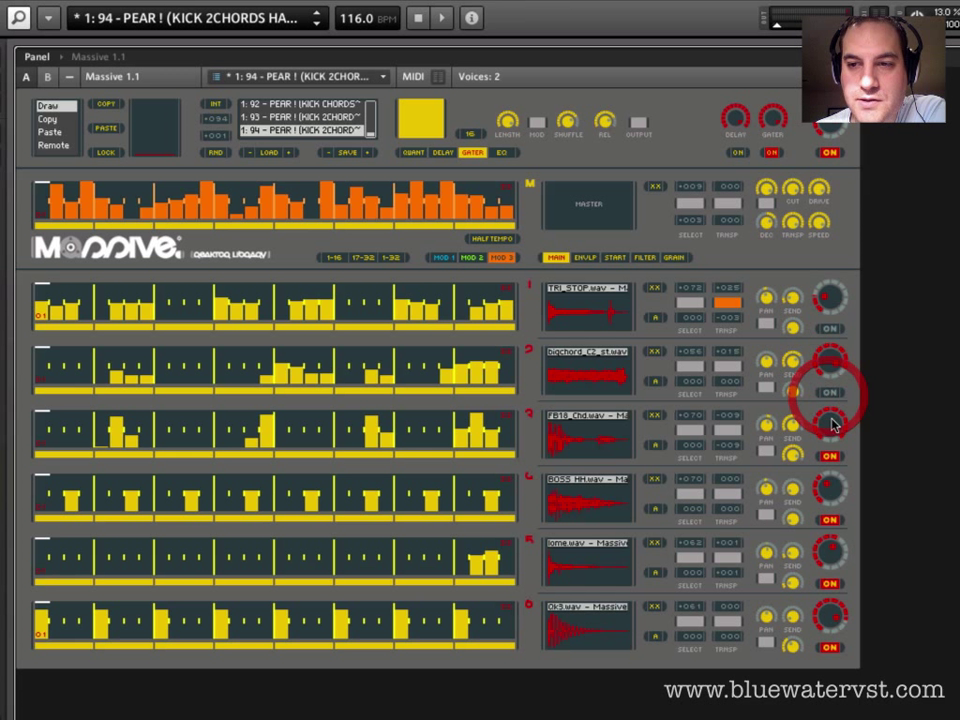
click(829, 456)
click(829, 520)
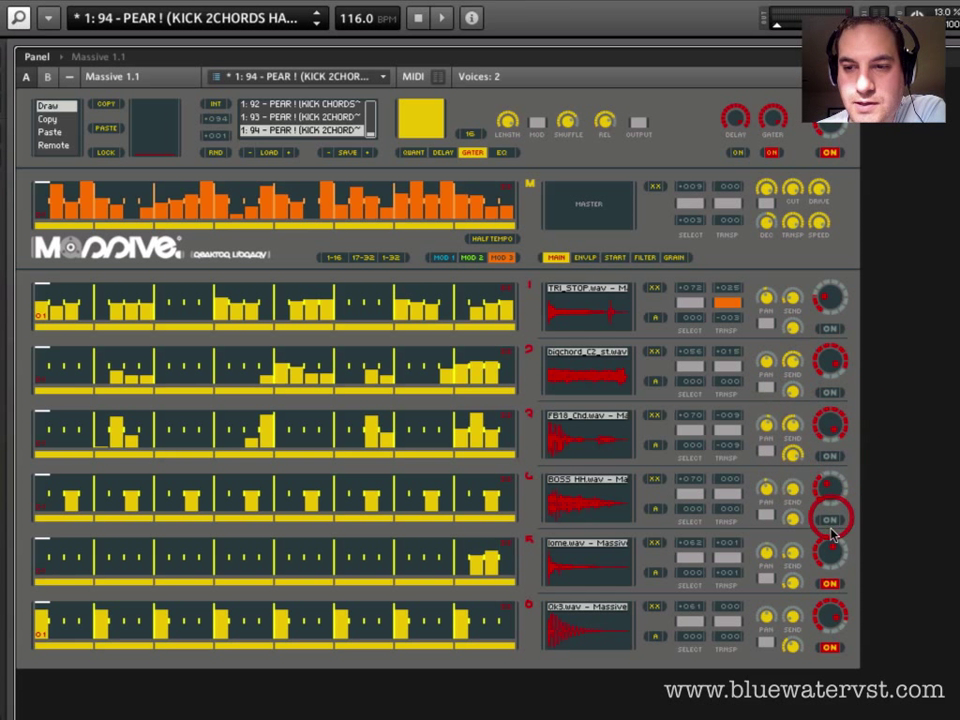
click(828, 585)
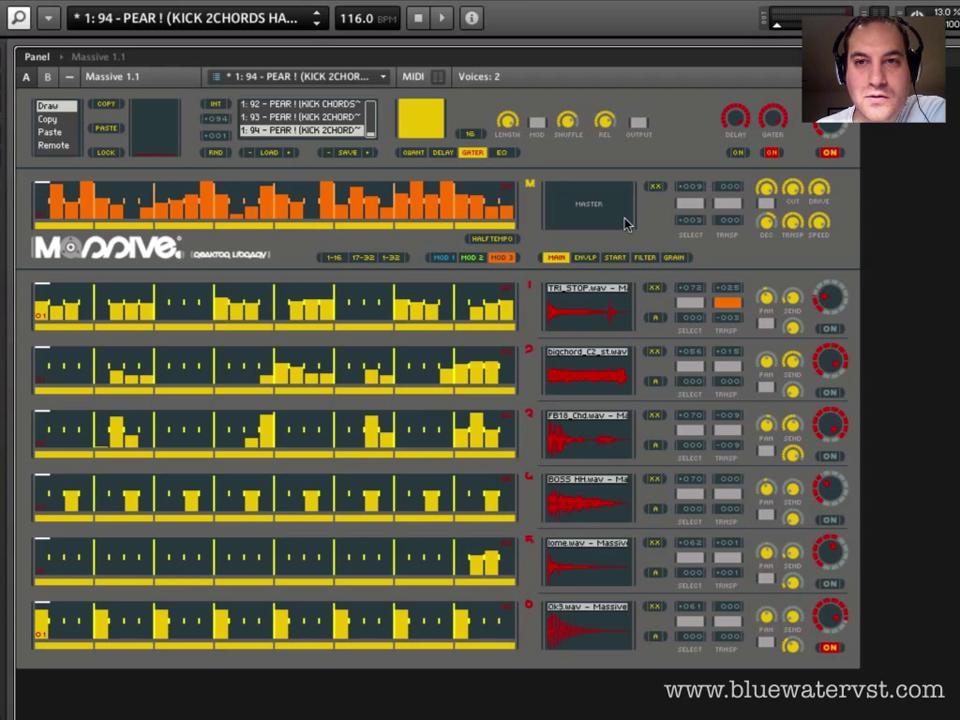
Start playback and pull the last step of the orange gate pattern down.
click(616, 88)
key(space)
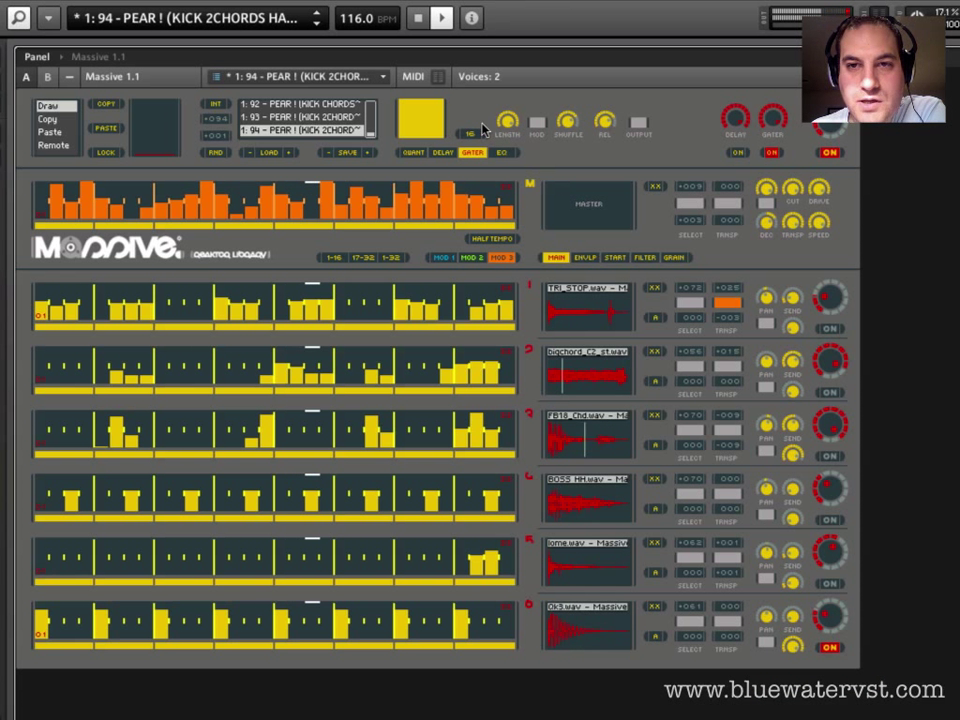
click(502, 152)
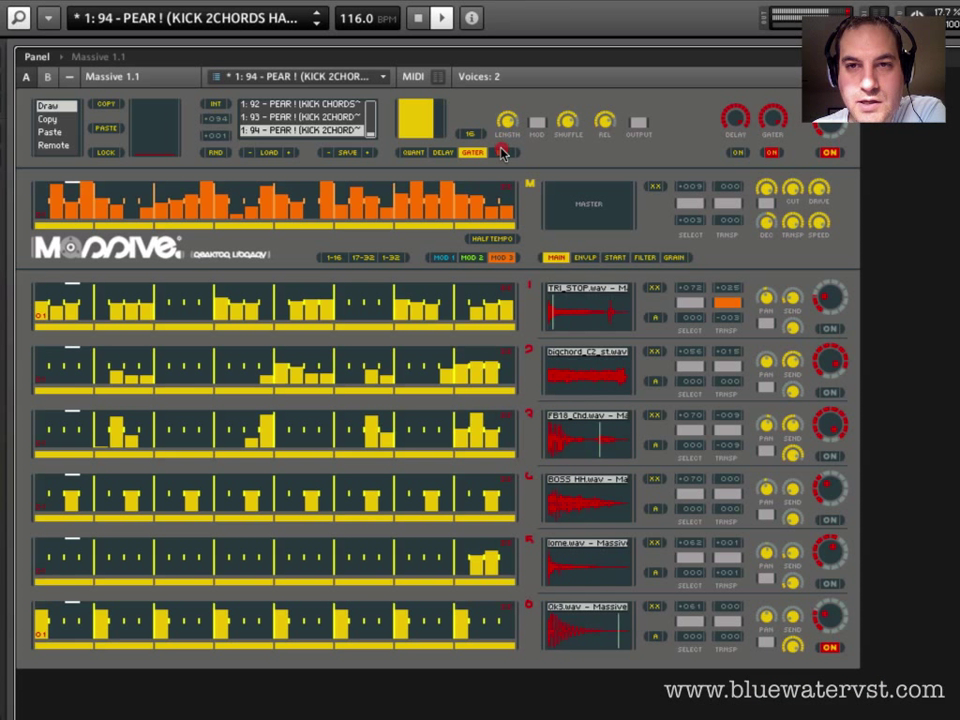
click(500, 192)
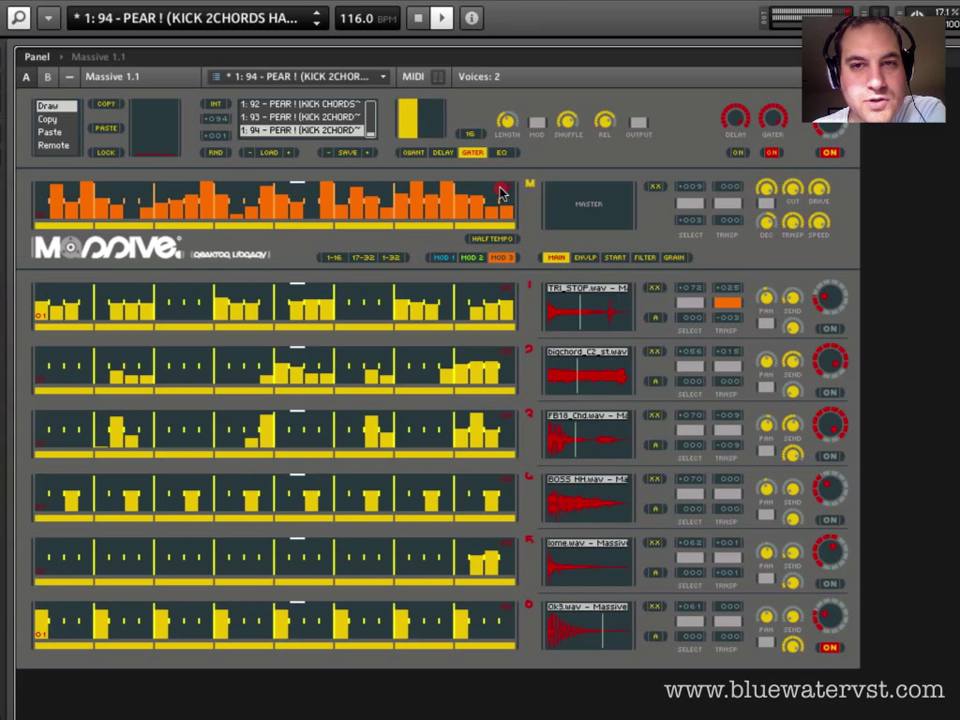
drag(500, 192, 501, 249)
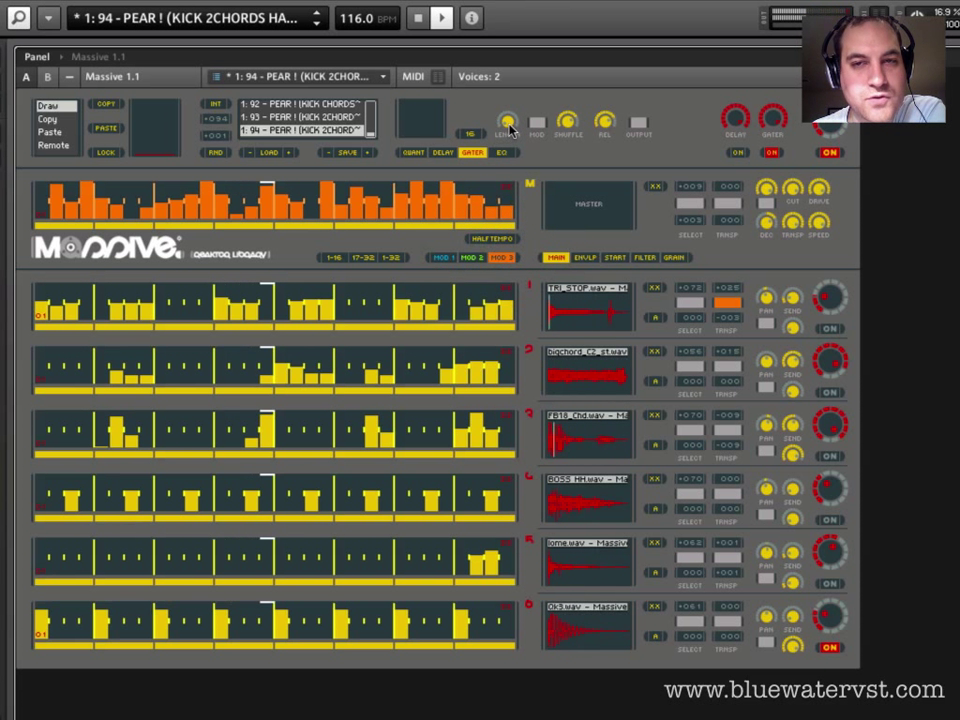
click(514, 90)
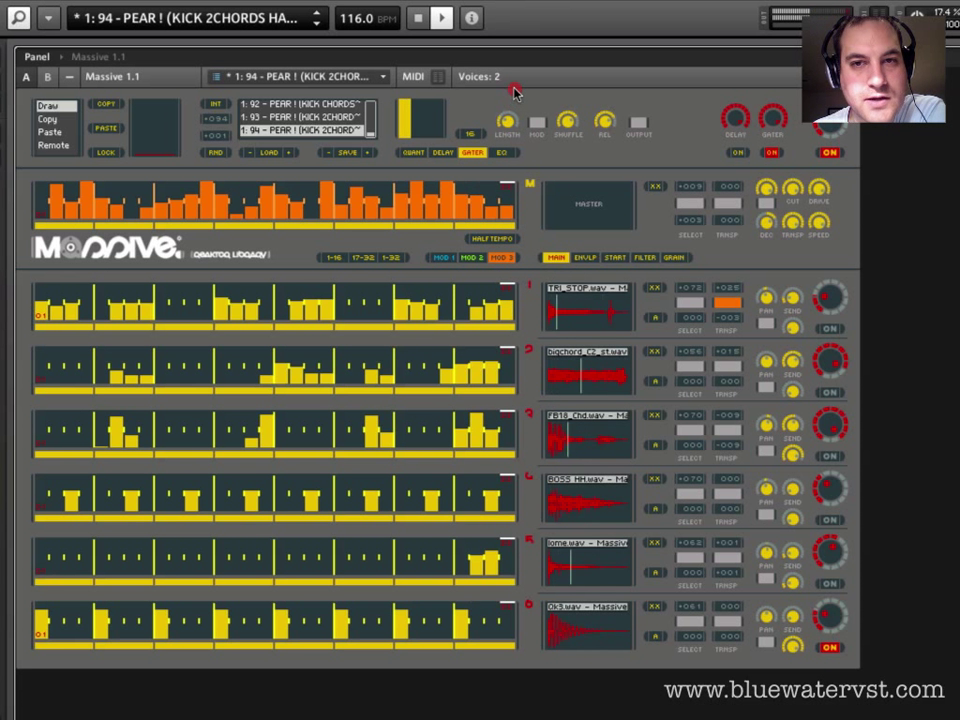
mouse_move(514, 90)
mouse_down()
mouse_move(537, 12)
mouse_move(524, 76)
mouse_up()
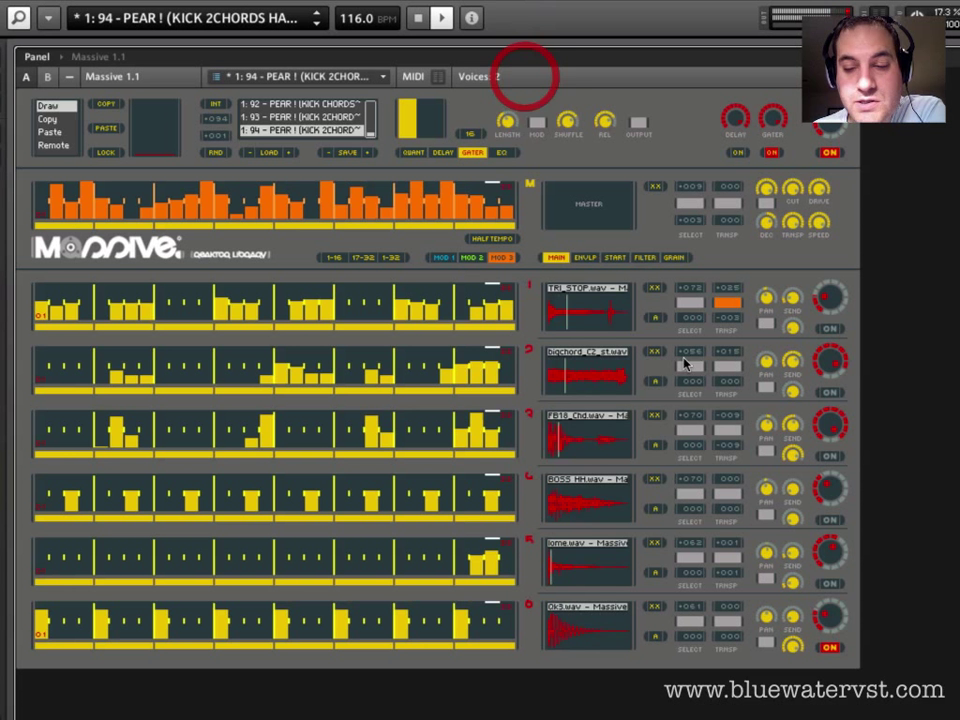
Switch hi-hat track 4 on, paint steps across its whole grid, and stop playback.
click(831, 519)
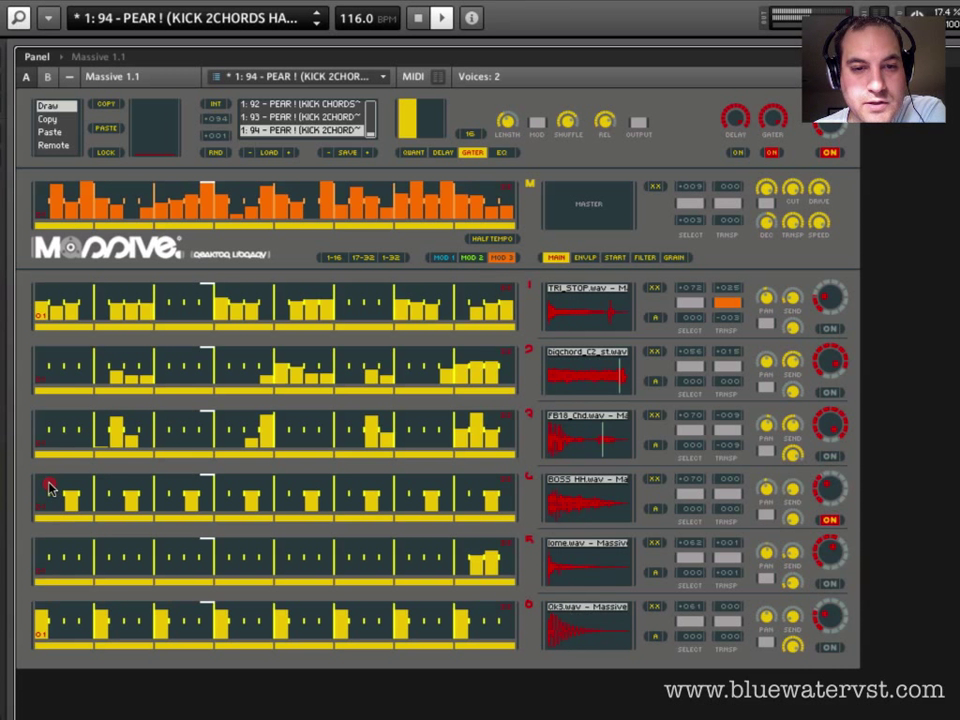
mouse_move(48, 488)
mouse_down()
mouse_move(306, 499)
mouse_move(489, 493)
mouse_move(516, 484)
mouse_move(513, 473)
mouse_up()
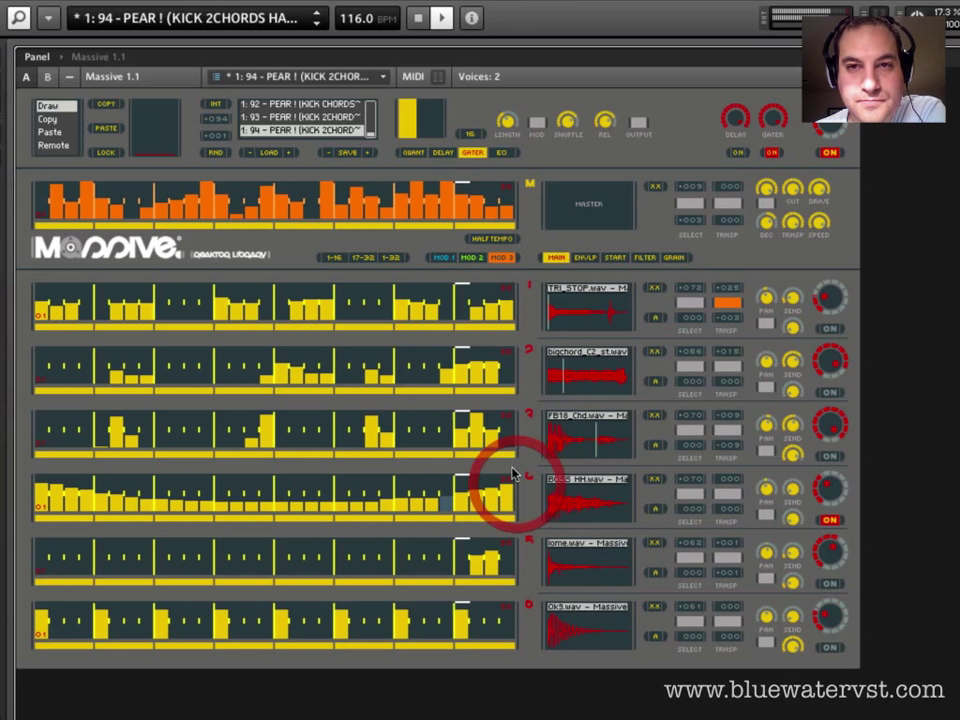
click(565, 125)
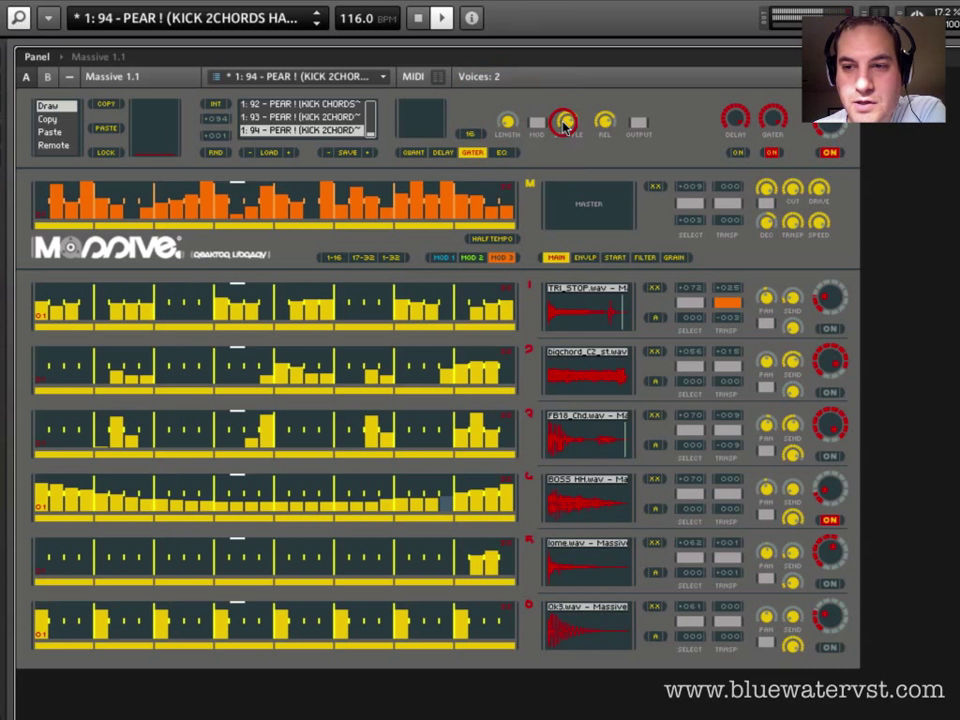
click(826, 497)
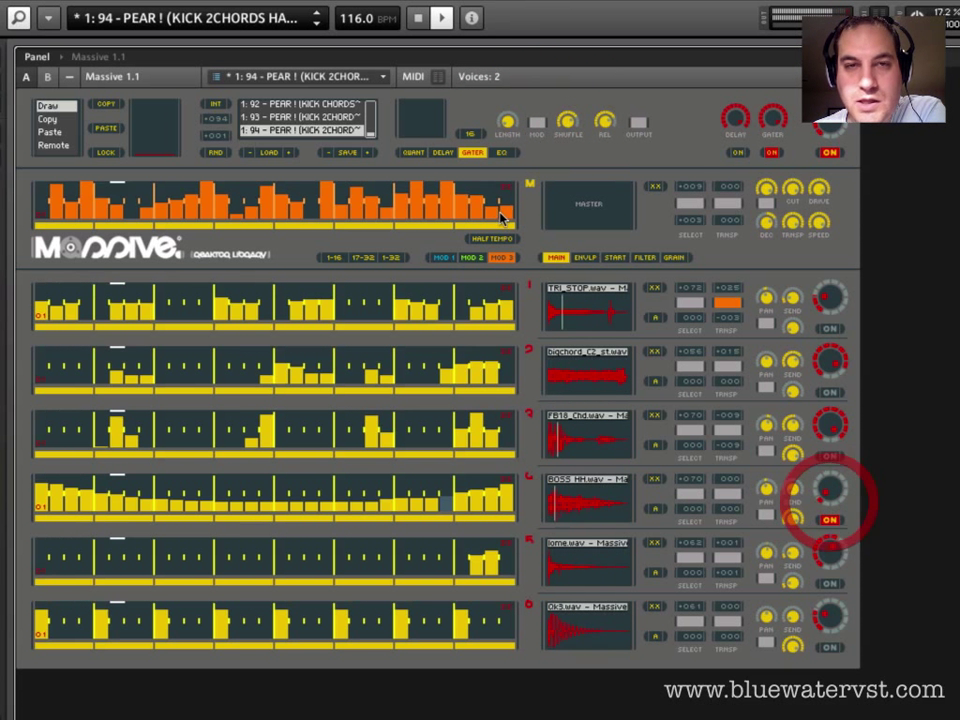
click(420, 18)
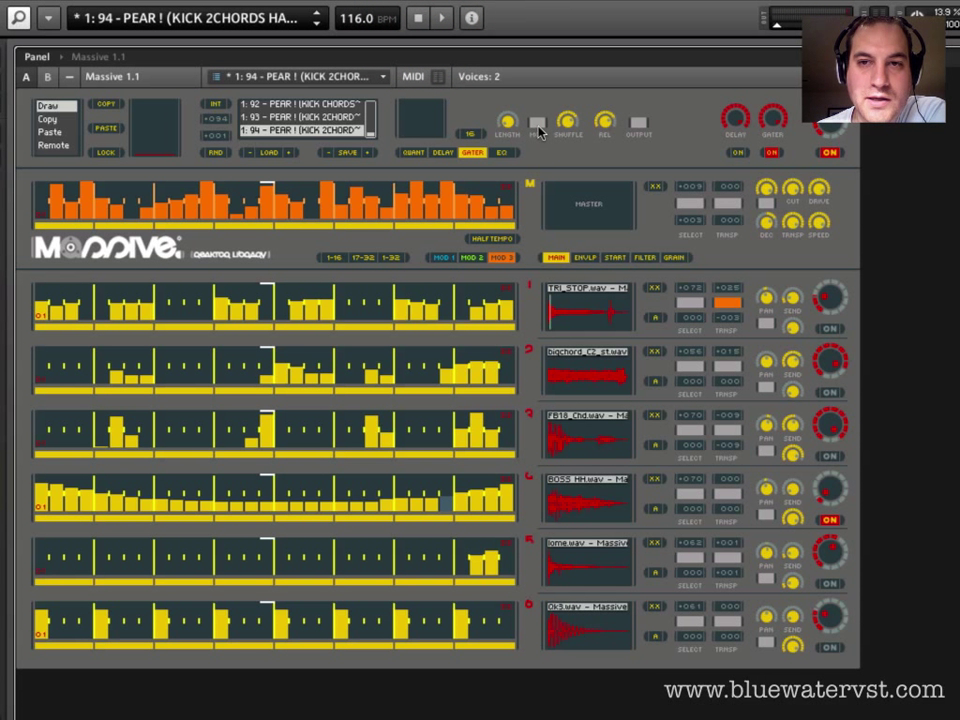
click(538, 118)
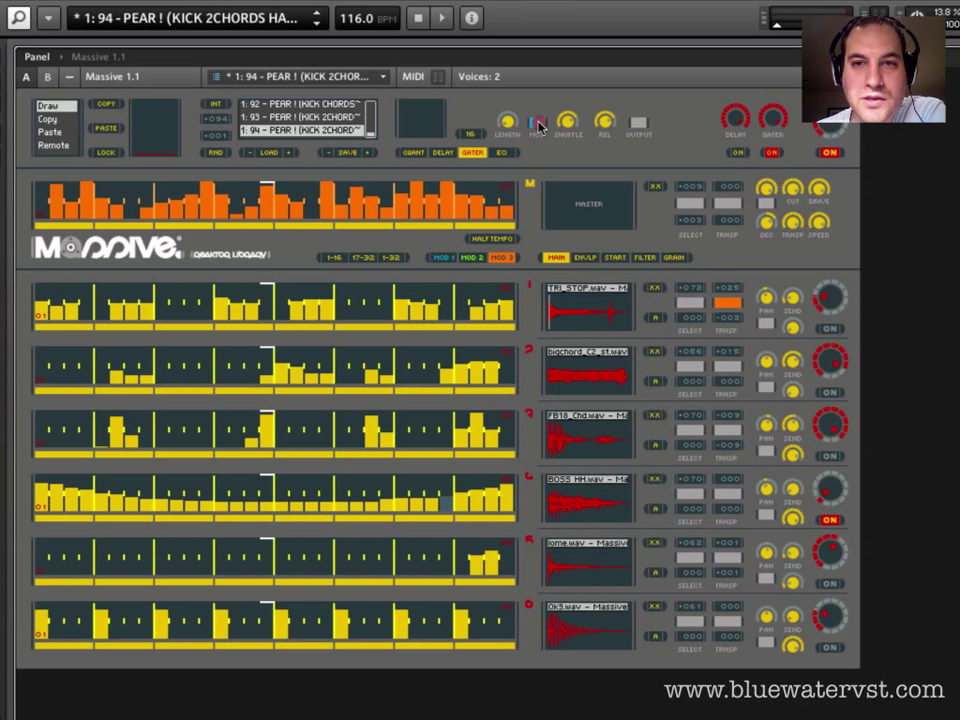
Enable gate length modulation and draw cyan steps across the MOD 1 track.
click(538, 122)
click(502, 69)
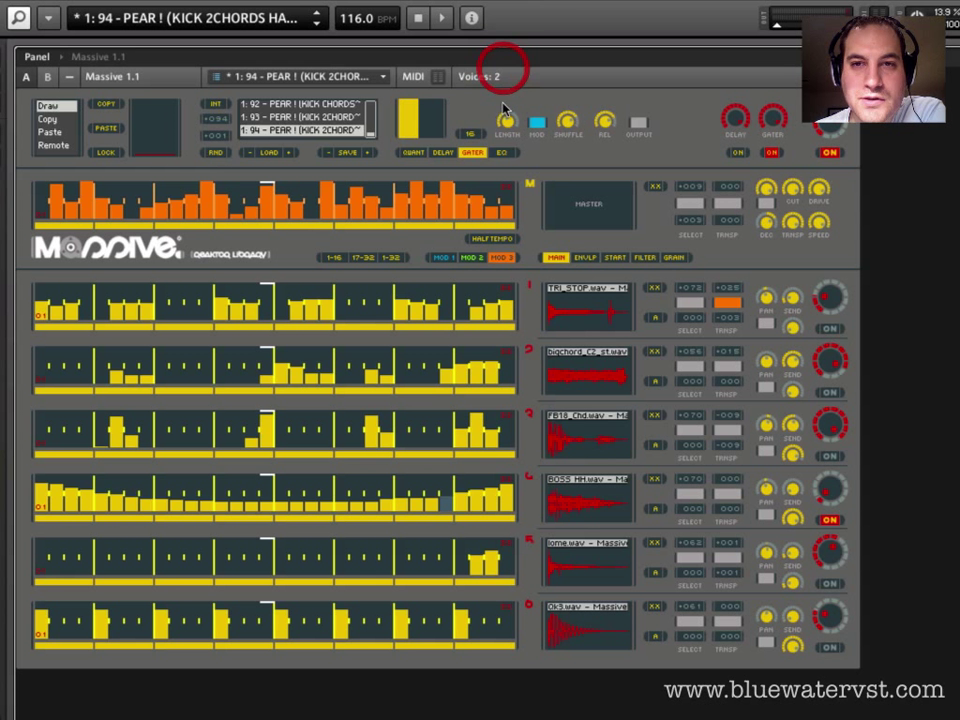
click(507, 112)
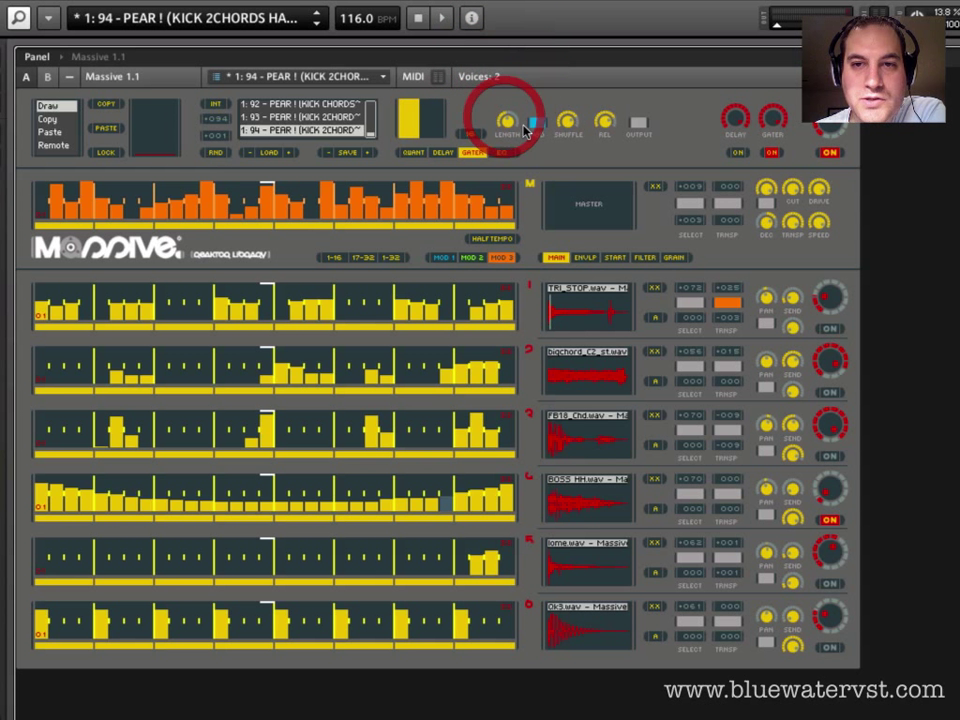
click(447, 258)
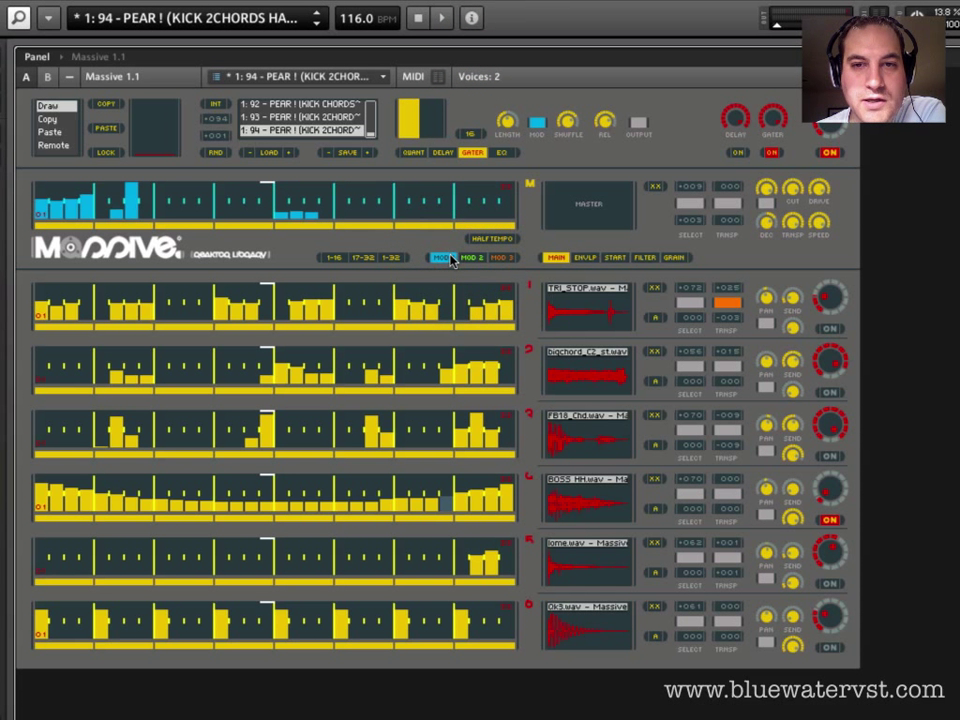
mouse_move(178, 201)
mouse_down()
mouse_move(240, 193)
mouse_move(327, 201)
mouse_up()
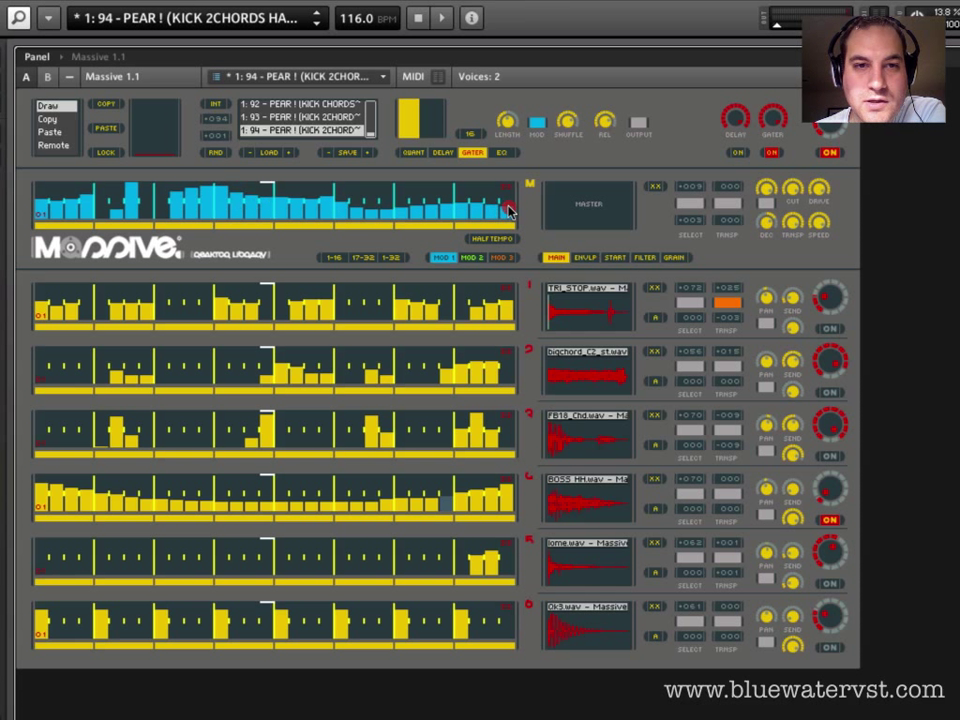
click(506, 210)
click(257, 189)
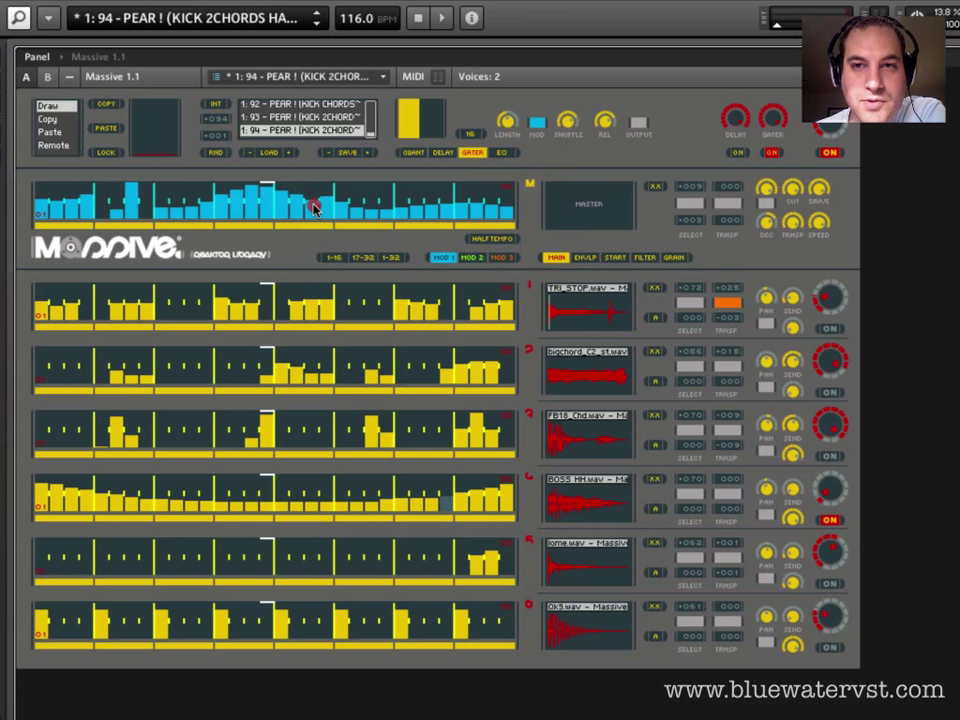
Let MOD 3 modulate the output, check its pattern, and return to MOD 1.
click(638, 122)
click(502, 257)
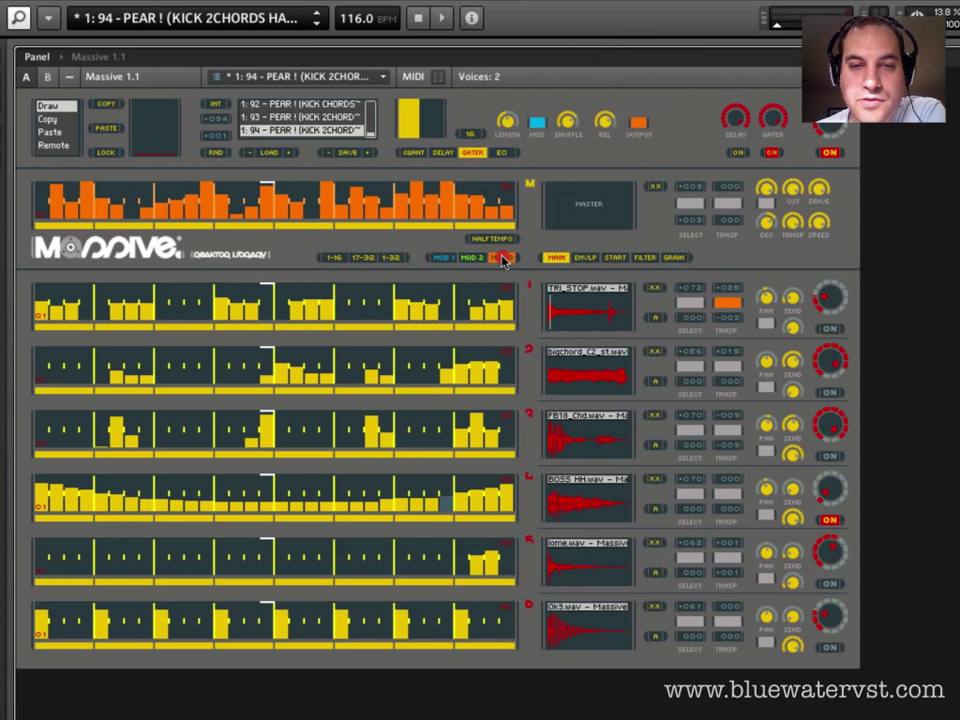
click(442, 258)
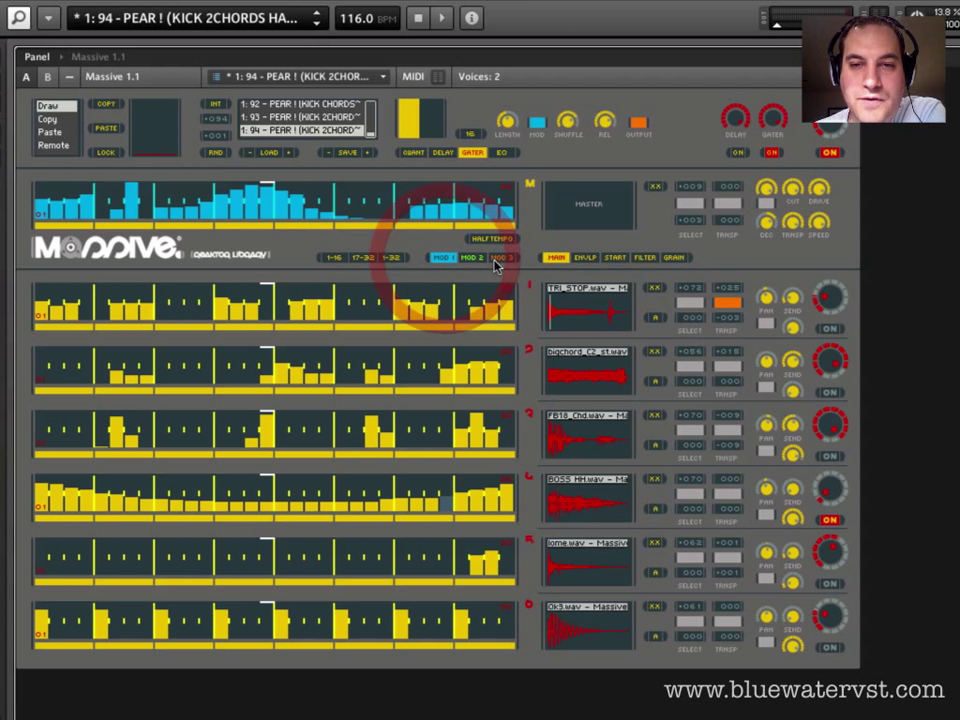
click(500, 258)
click(440, 258)
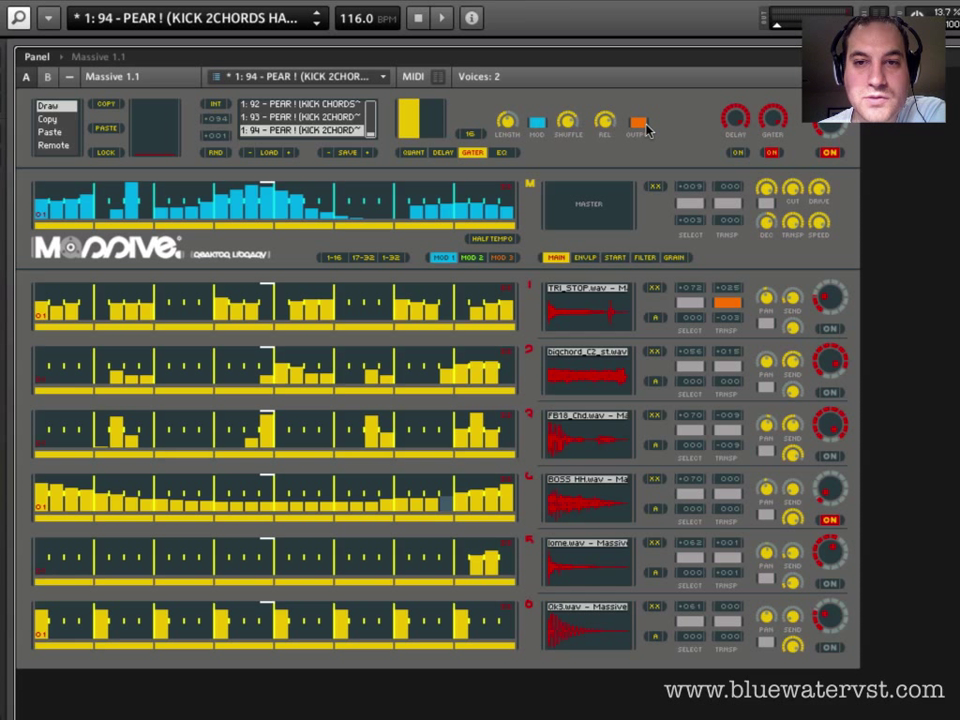
key(space)
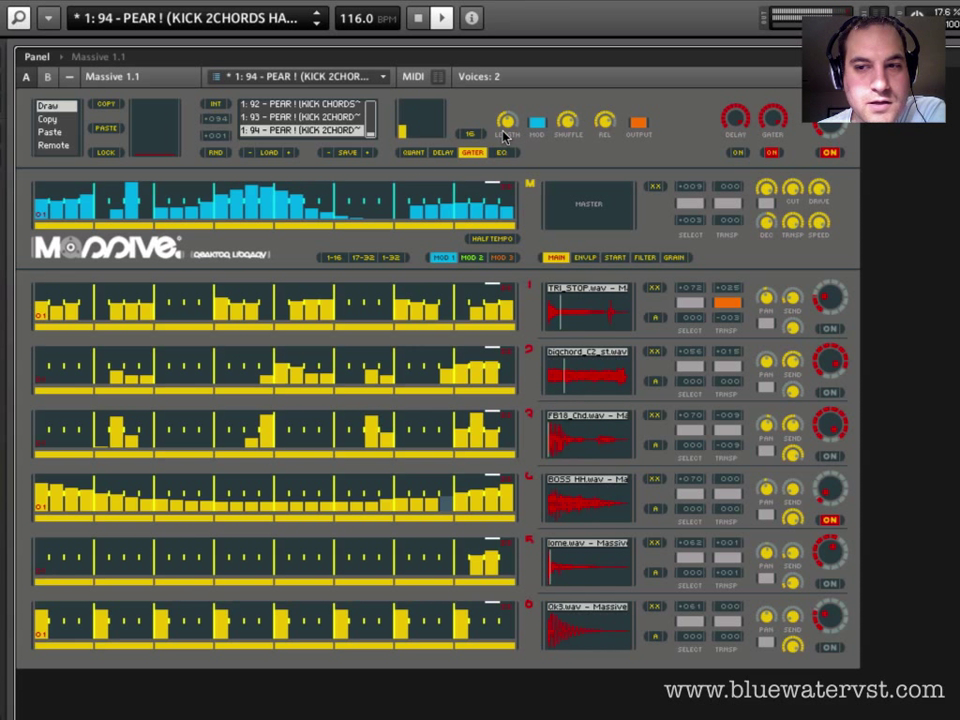
click(830, 487)
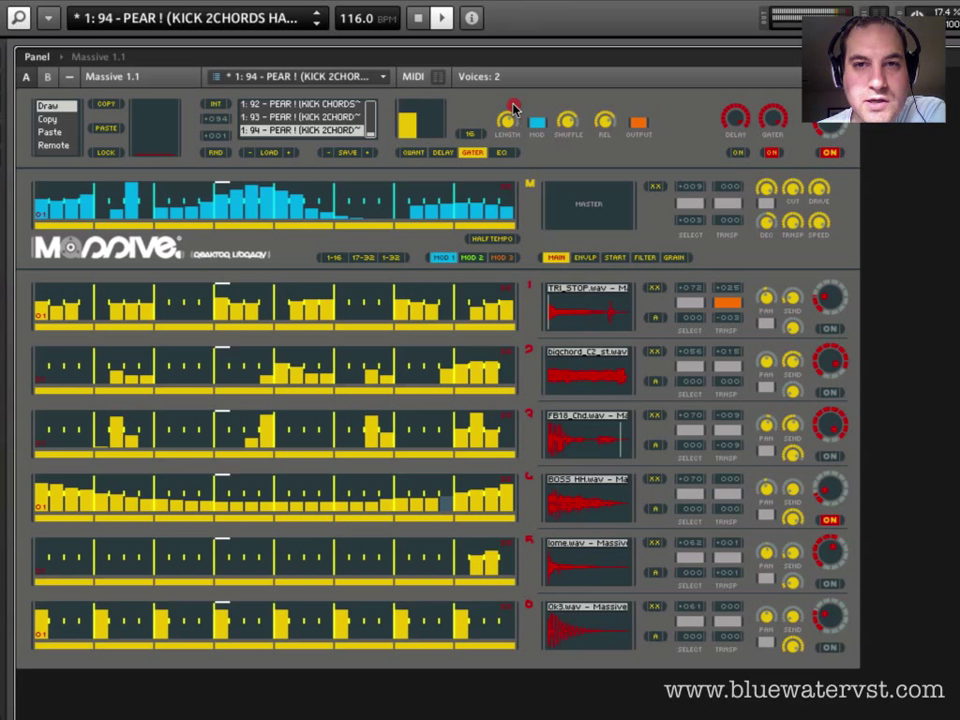
click(515, 101)
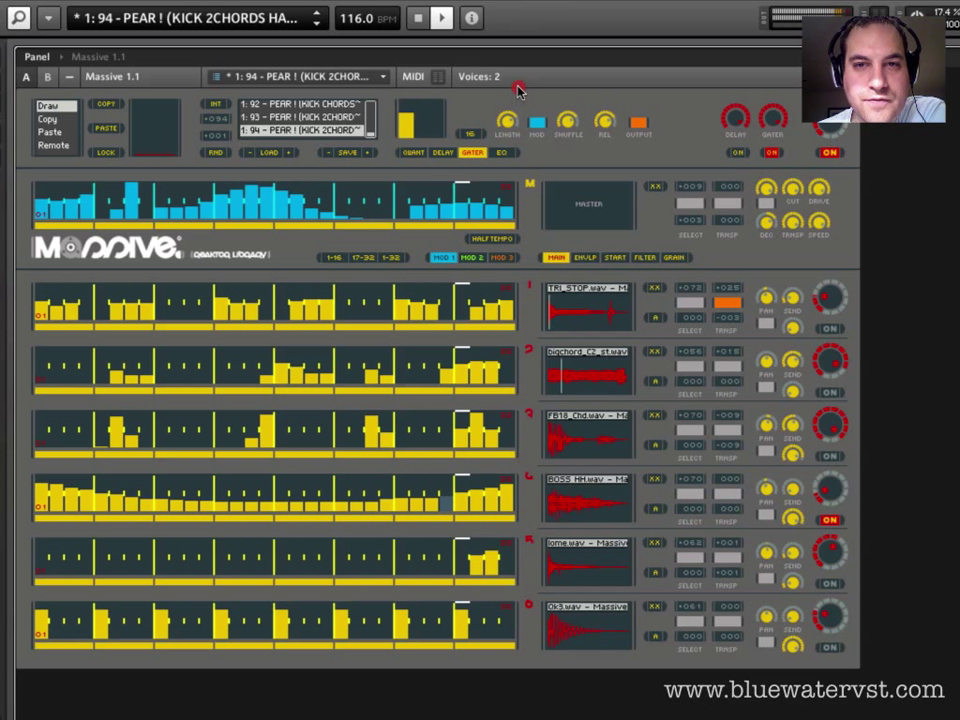
click(519, 91)
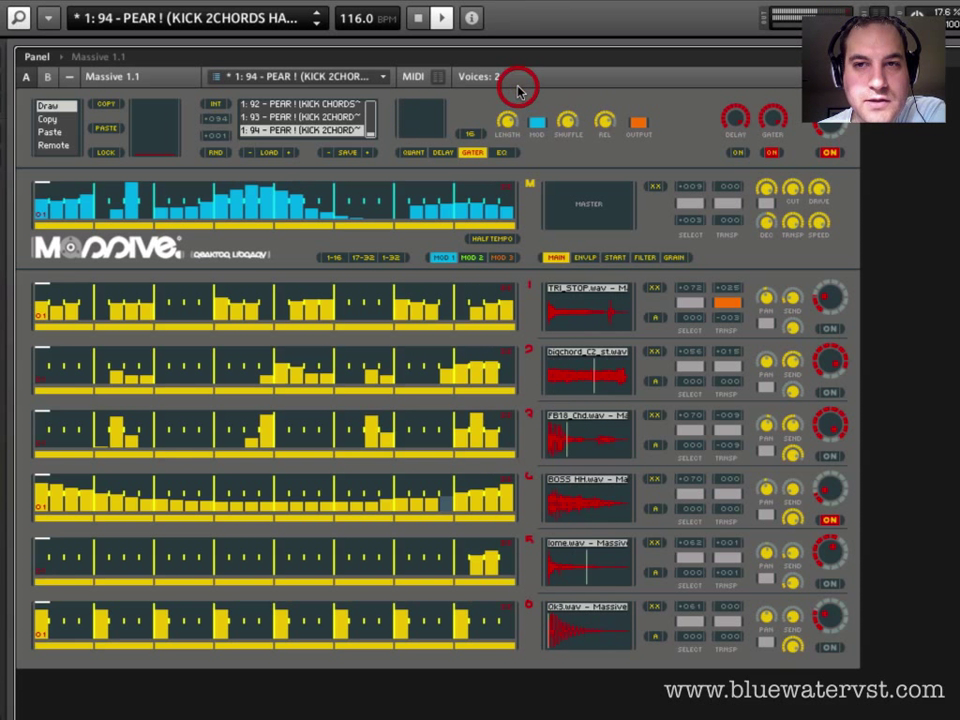
click(606, 150)
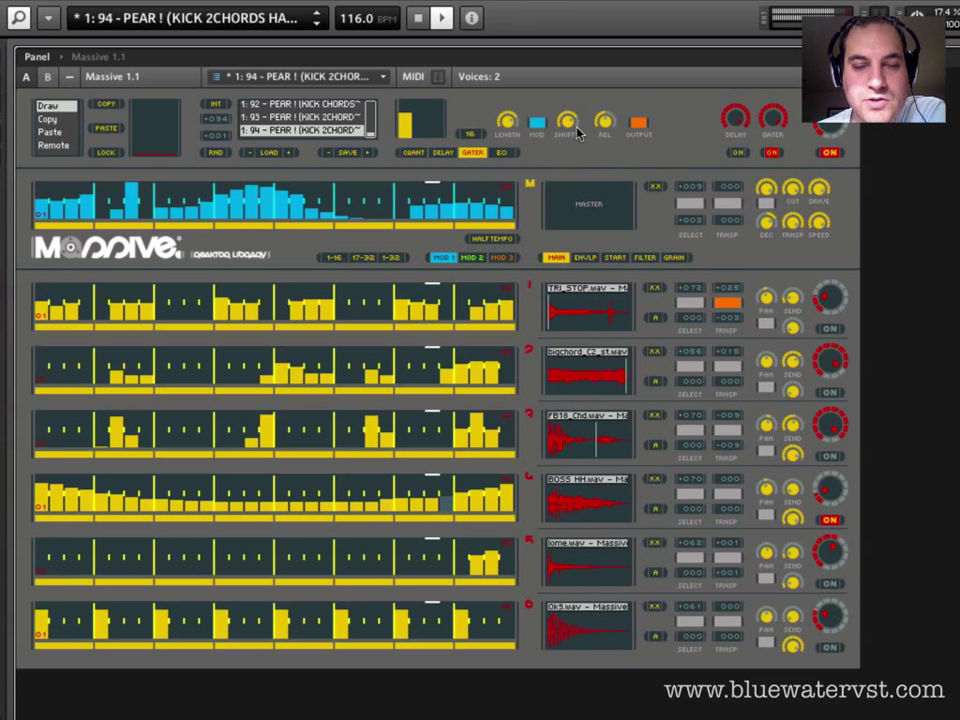
click(566, 123)
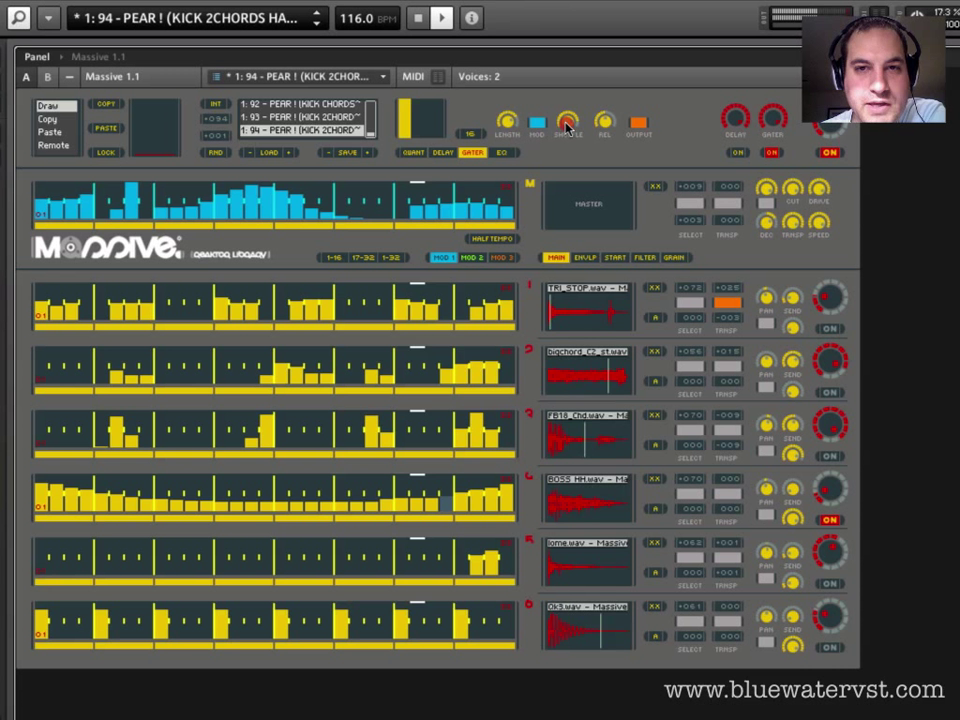
click(567, 124)
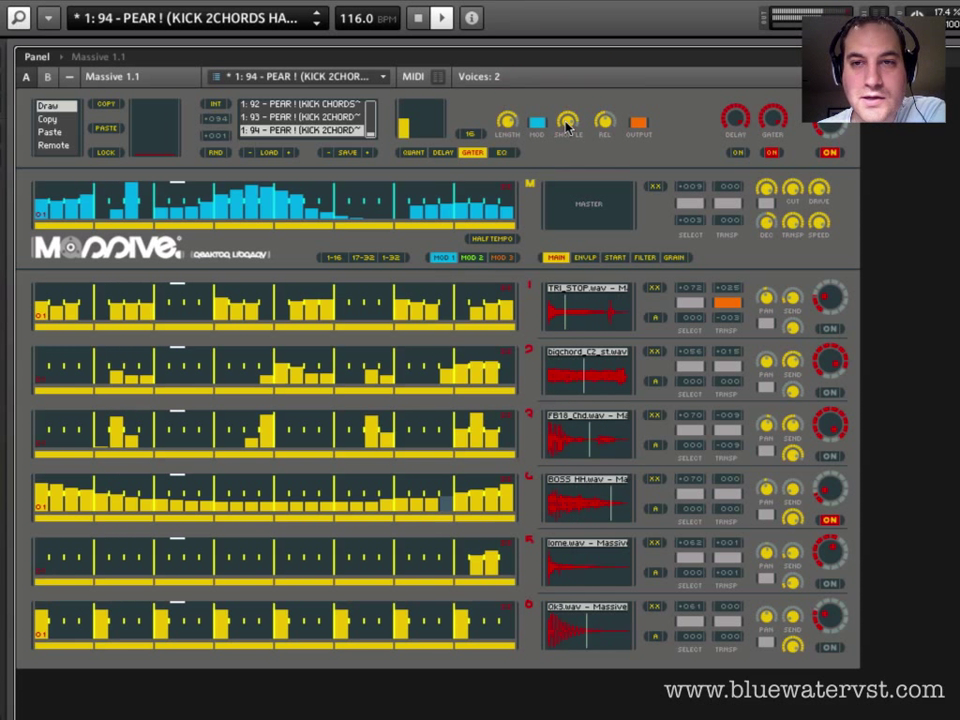
click(567, 124)
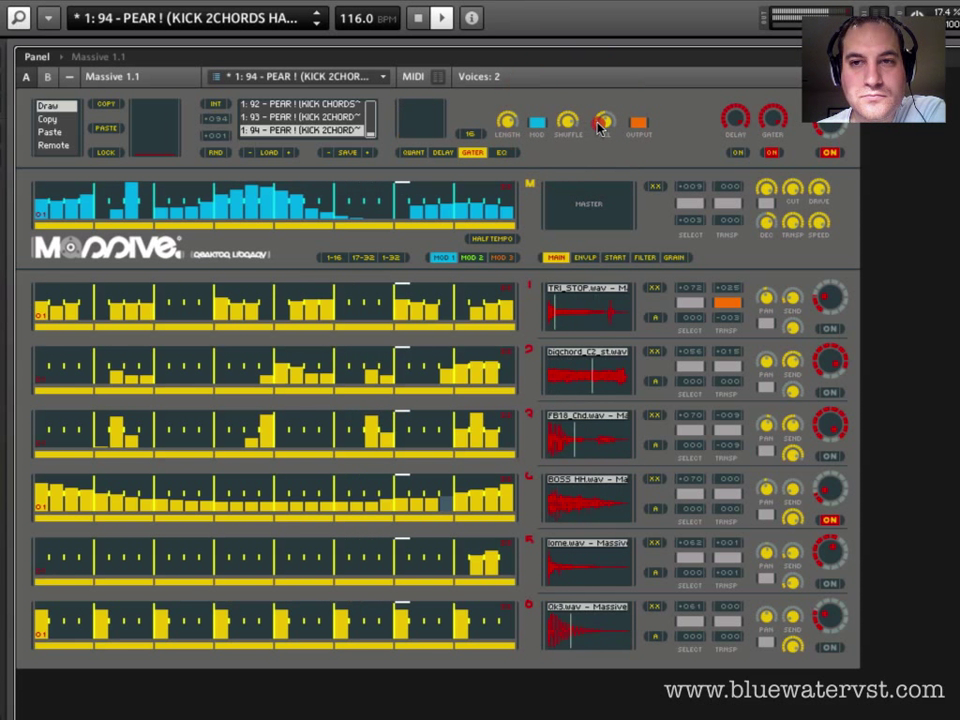
click(600, 108)
click(600, 106)
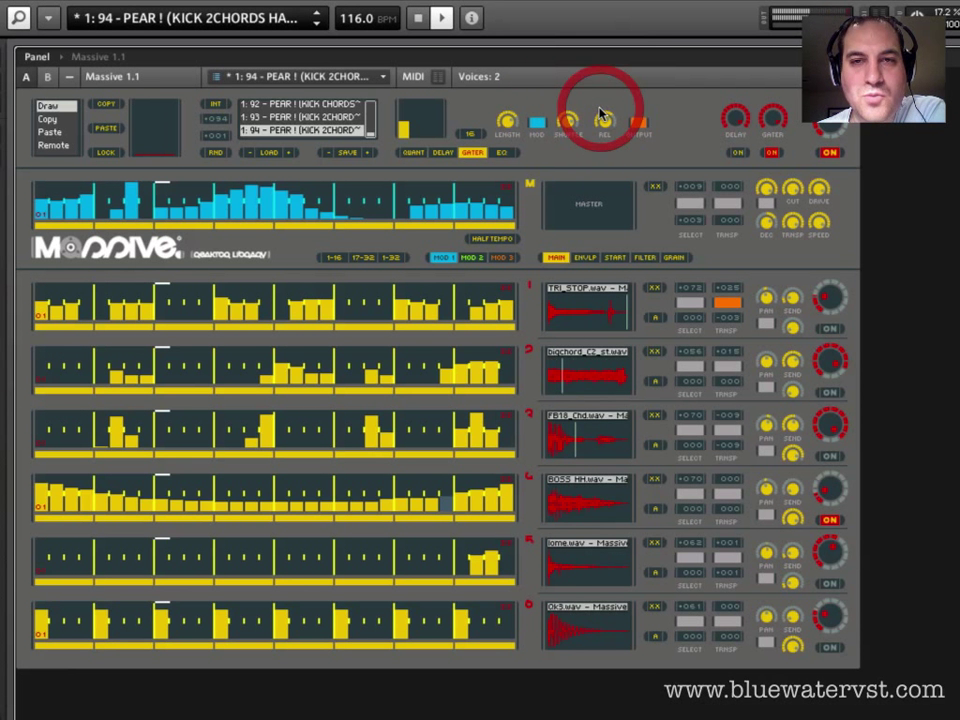
click(418, 19)
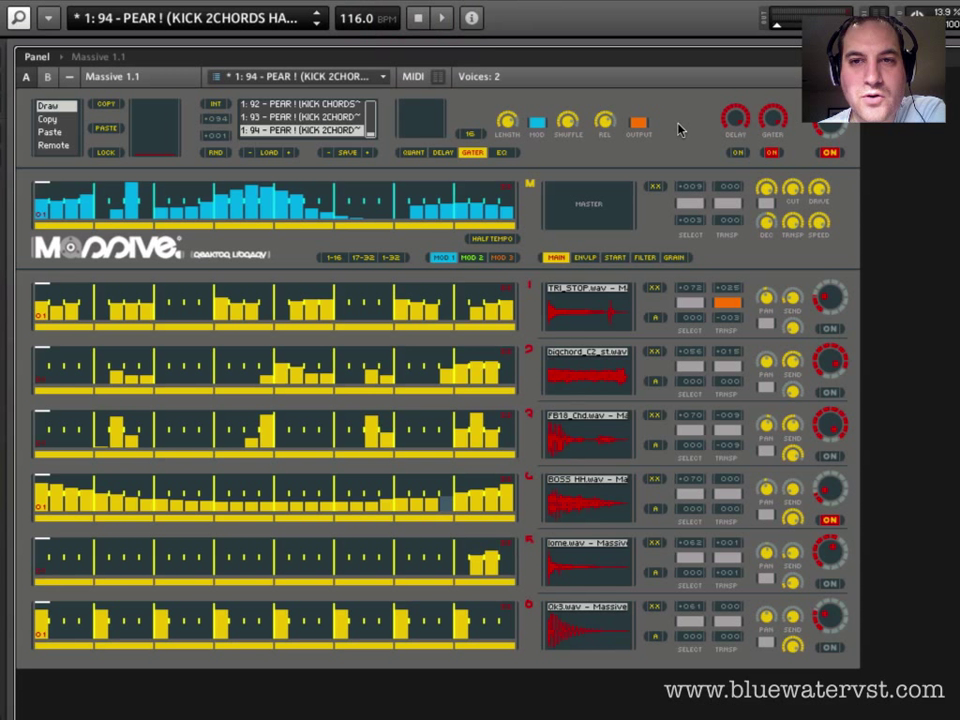
Look over the Delay settings, then switch the delay ON alongside the Gater.
click(444, 152)
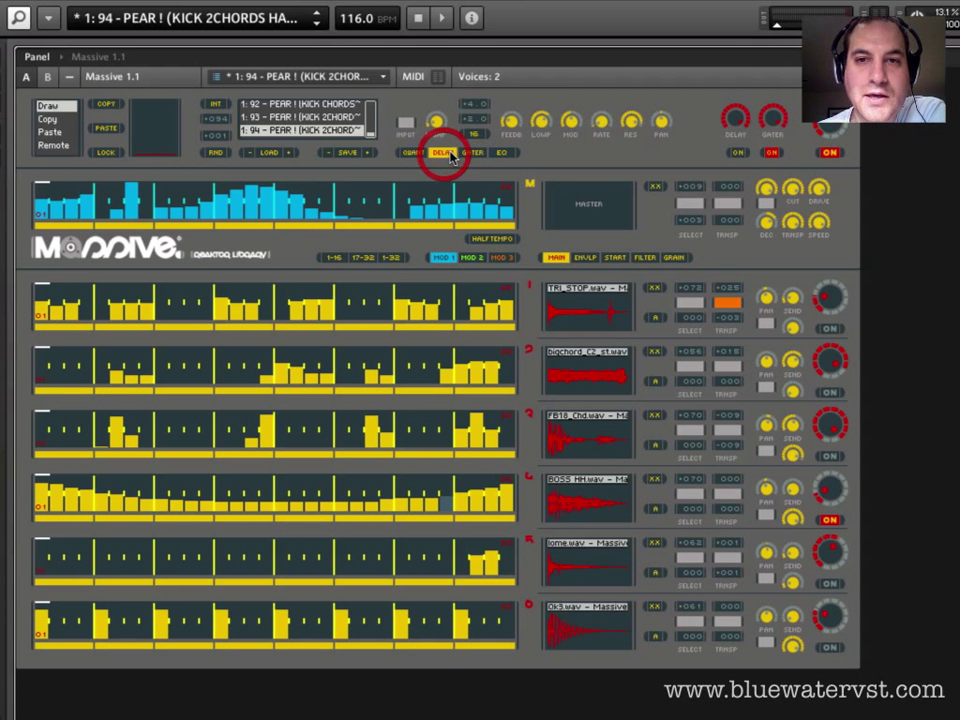
click(444, 152)
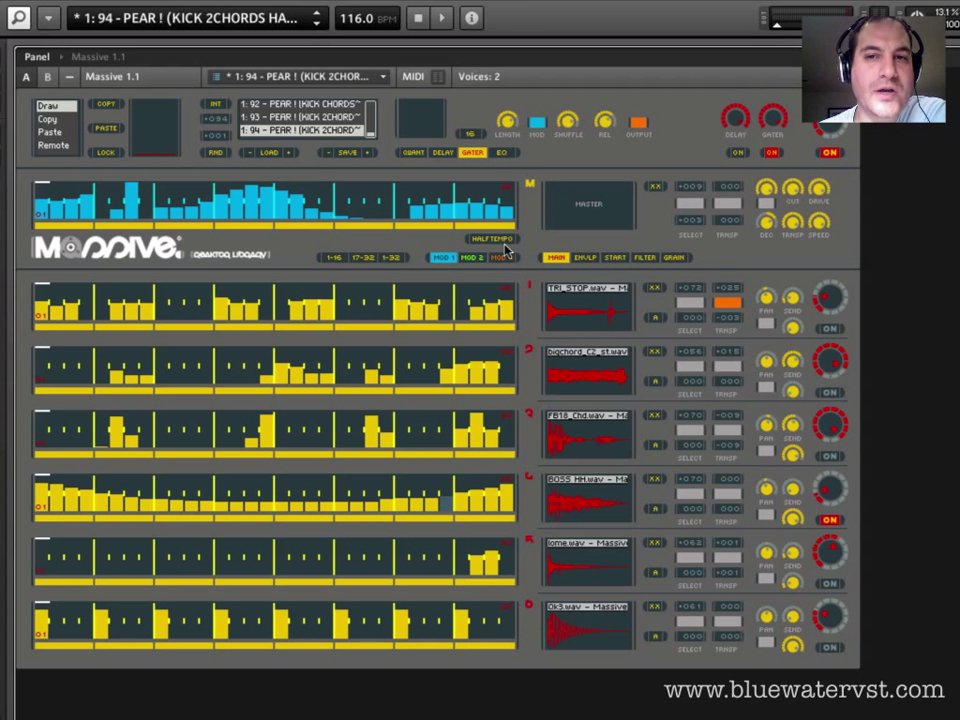
click(508, 128)
click(512, 121)
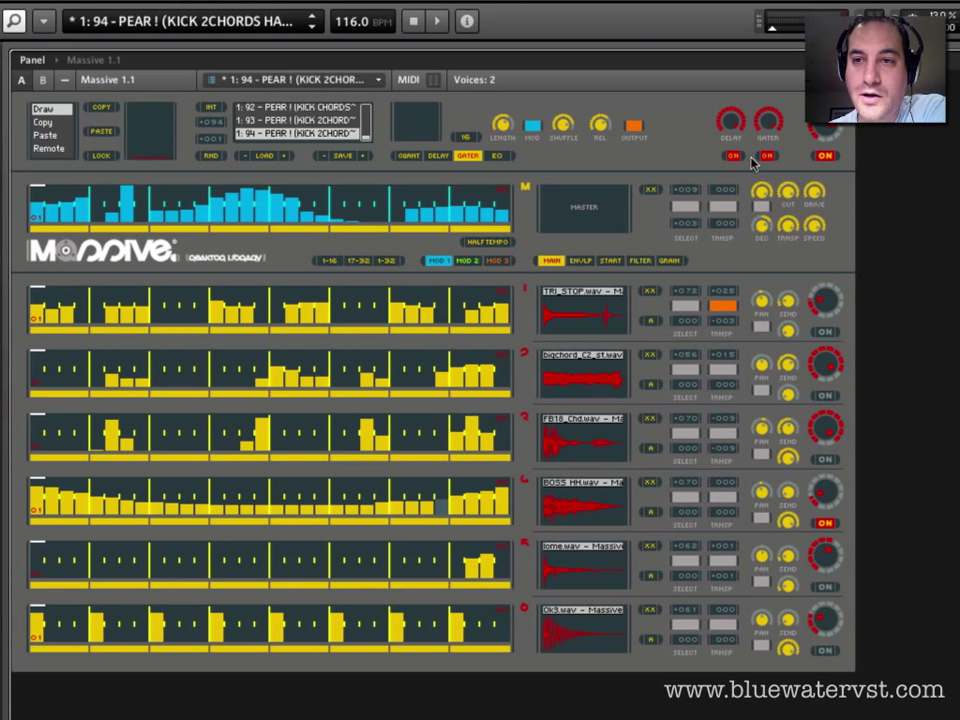
click(823, 156)
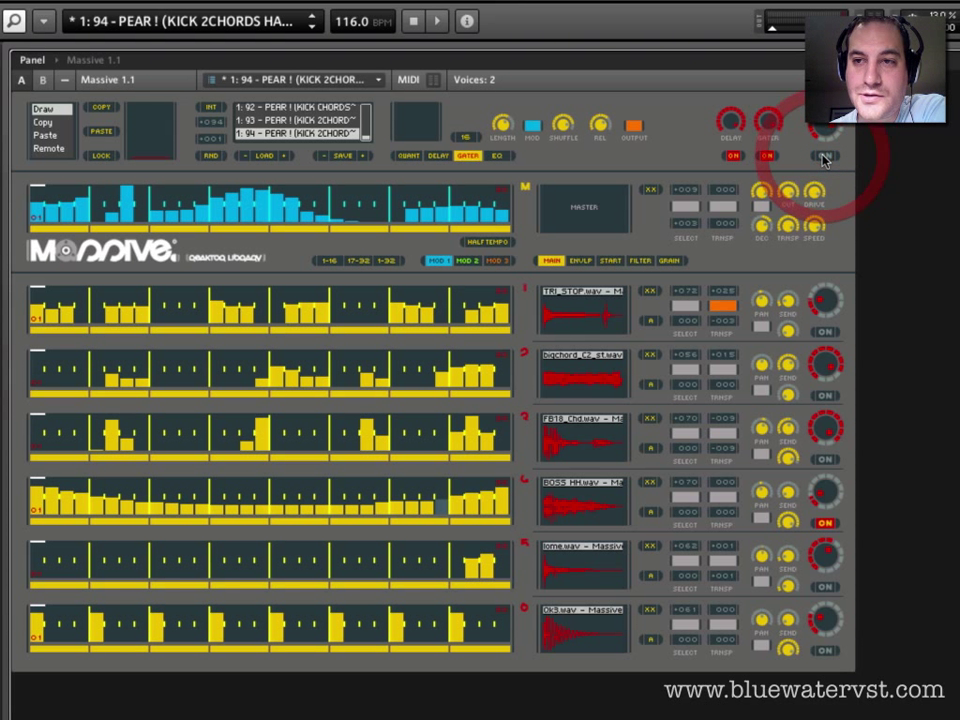
click(824, 156)
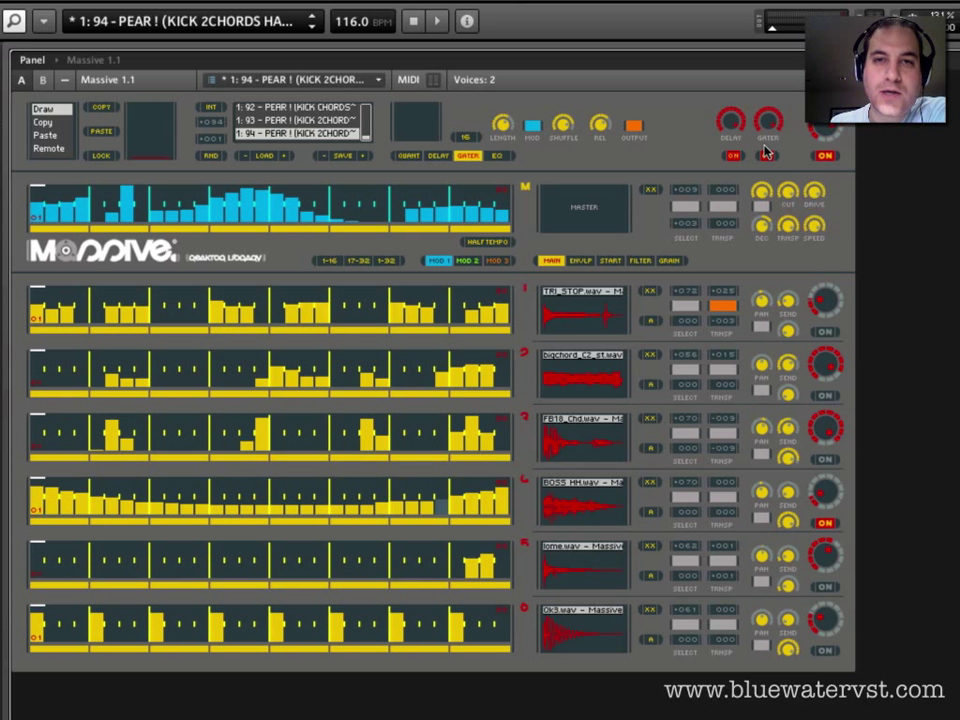
click(732, 155)
click(732, 155)
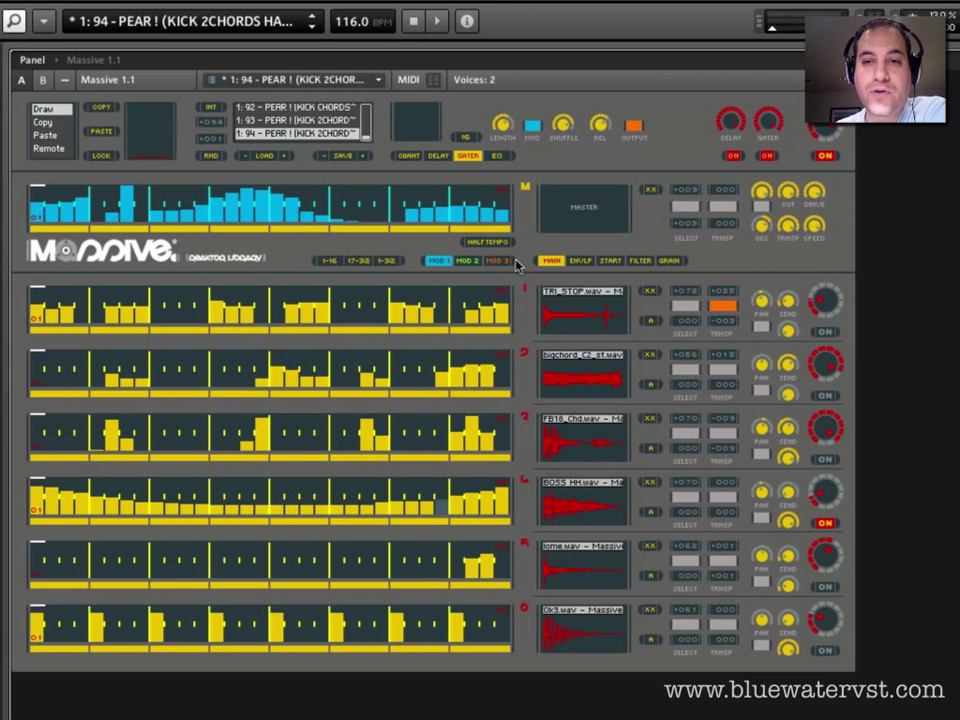
click(580, 261)
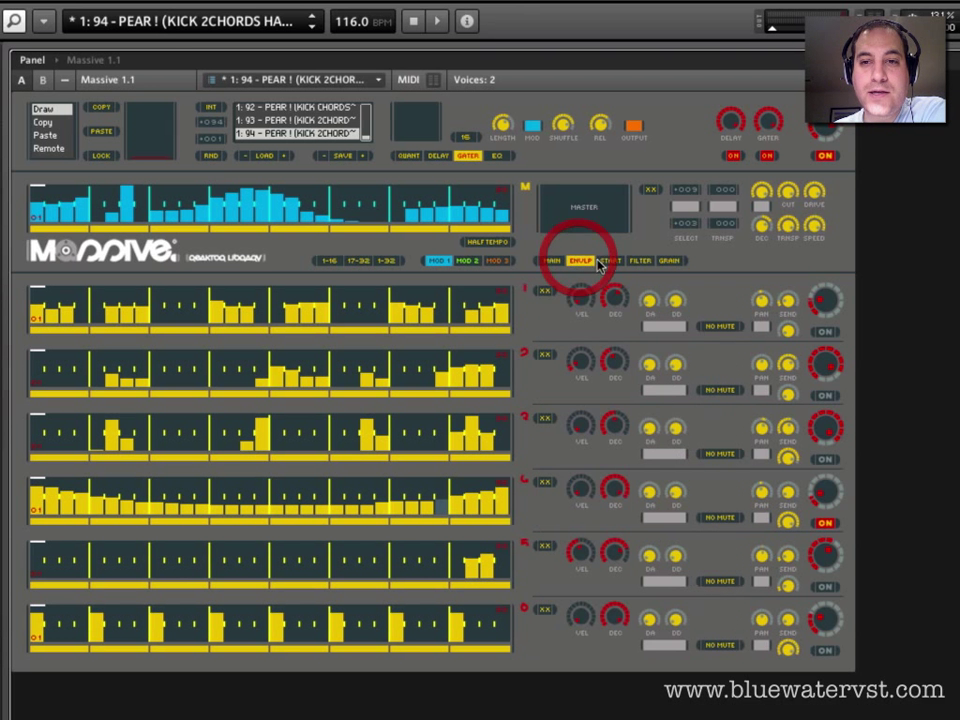
click(607, 260)
click(640, 260)
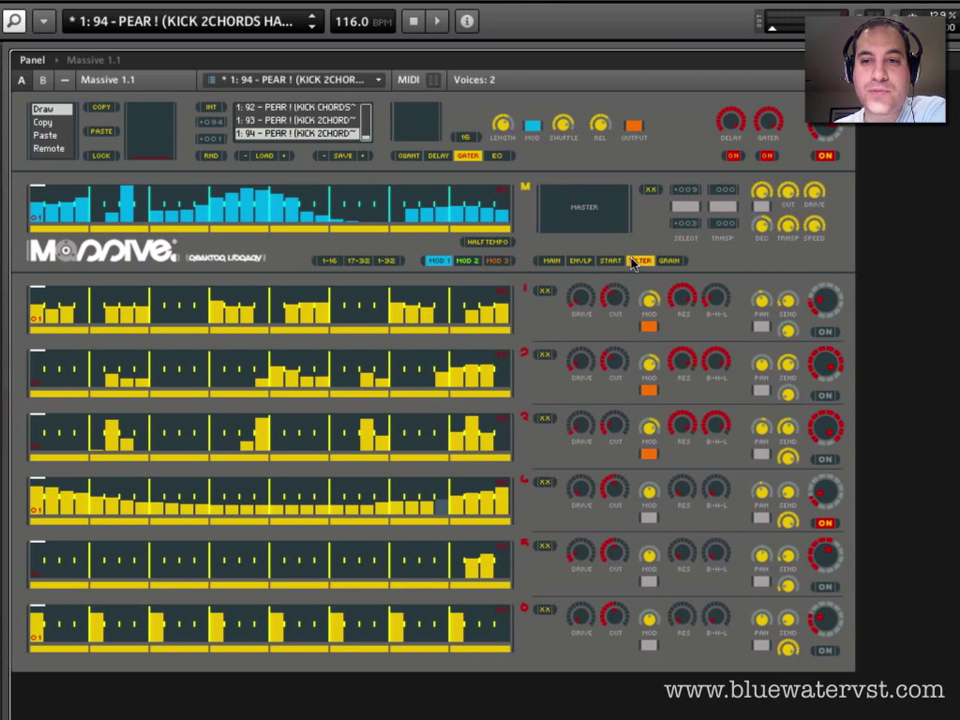
click(668, 260)
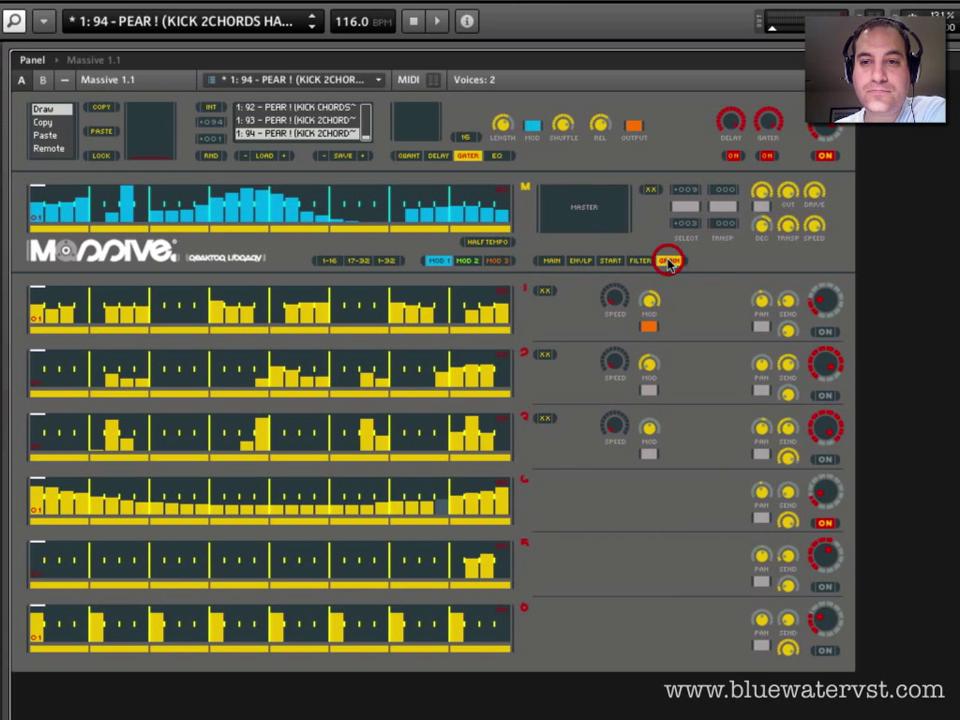
click(553, 261)
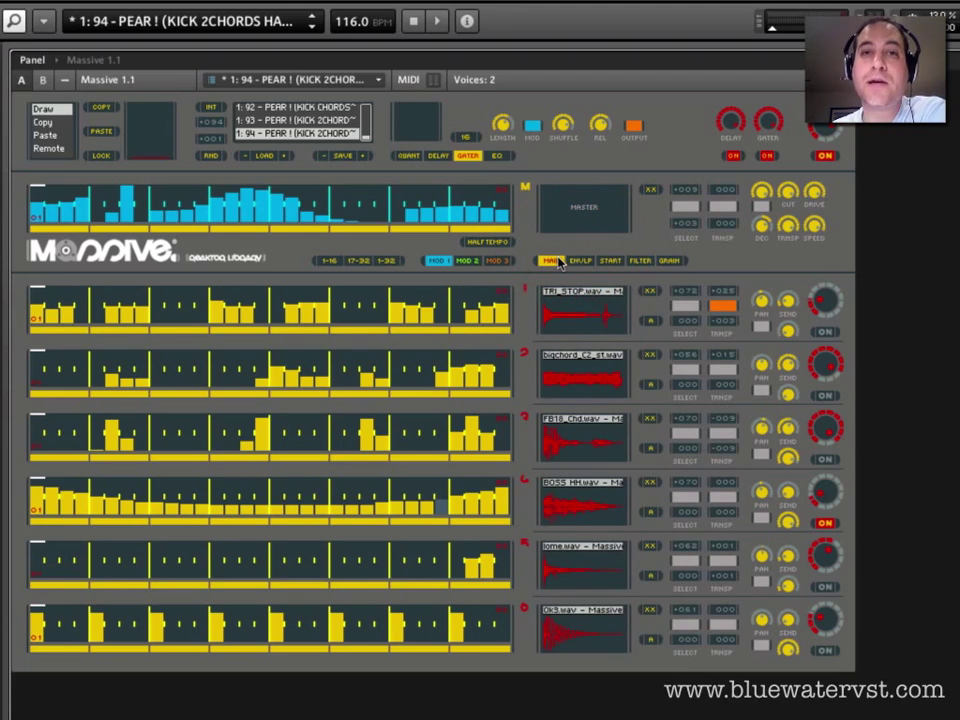